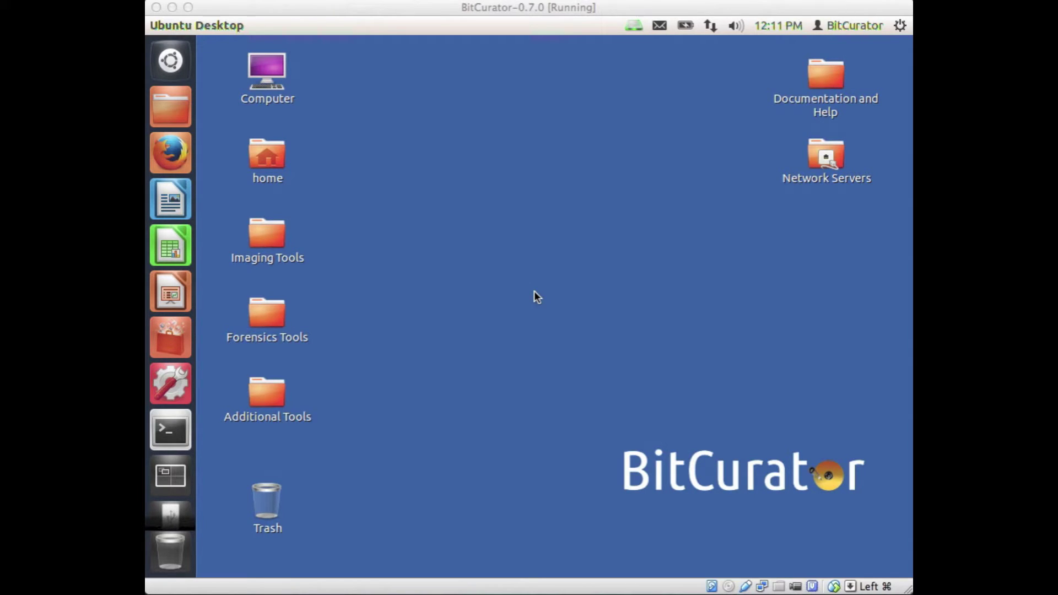
Step: Add a new folder named 'diskimages' to the BitCurator desktop from the desktop context menu
{"action": "right_click", "coordinate": [534, 292]}
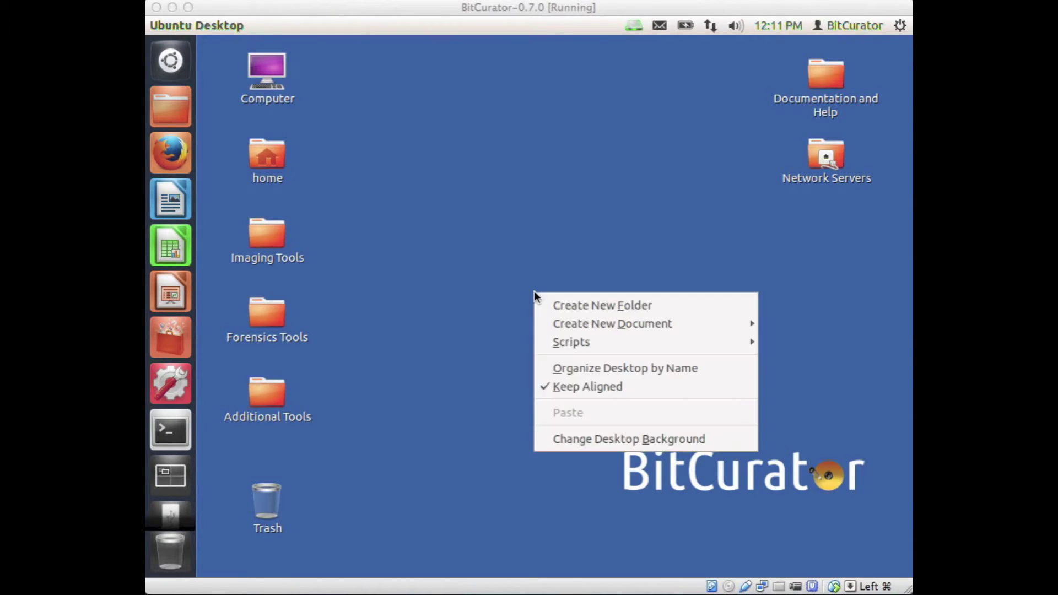
{"action": "left_click", "coordinate": [561, 307]}
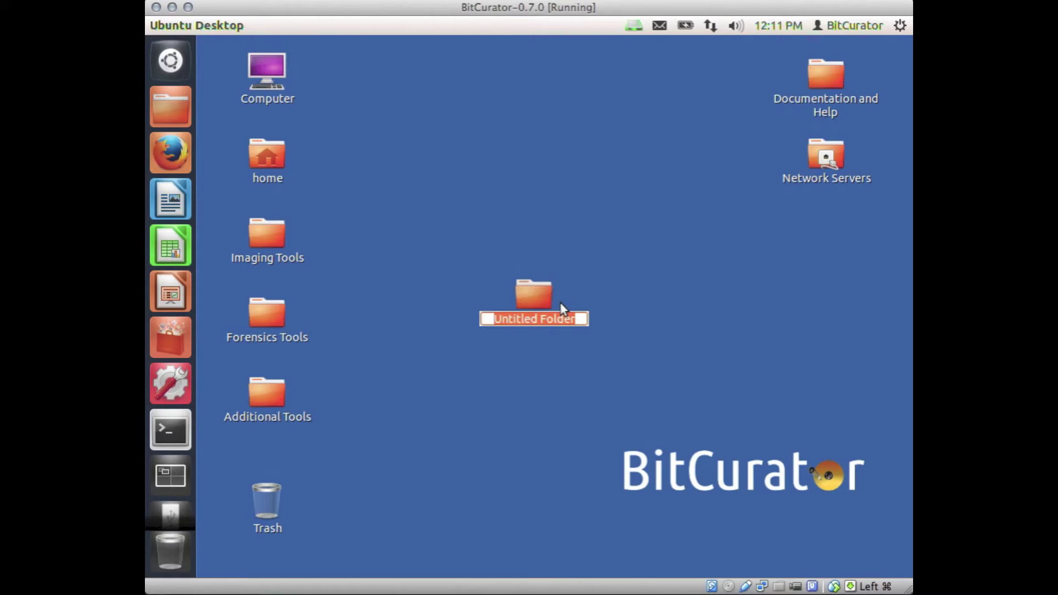
{"action": "type", "text": "dis"}
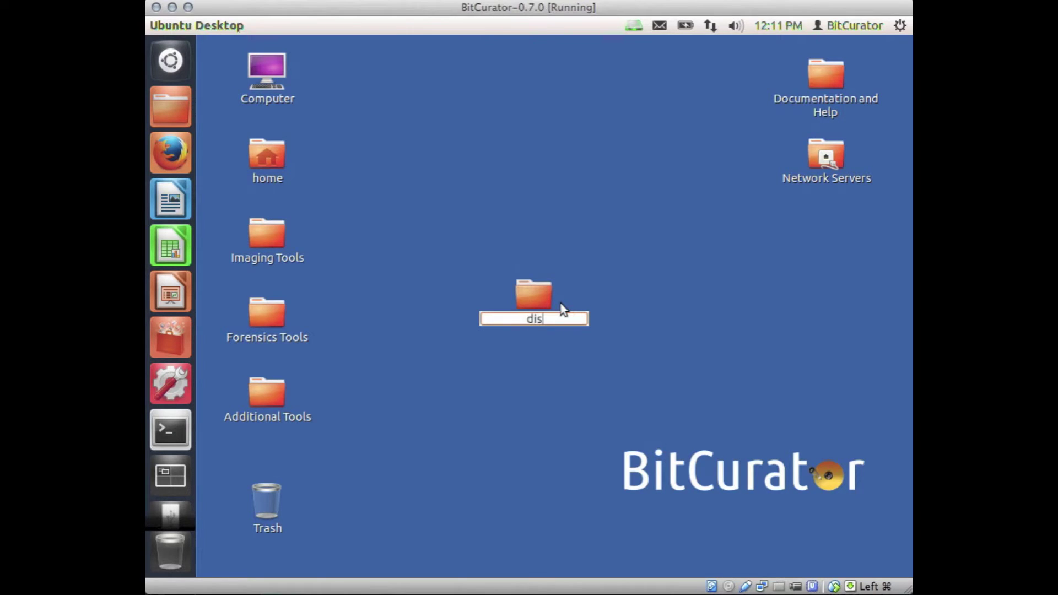
{"action": "type", "text": "kimages"}
{"action": "key", "text": "Return"}
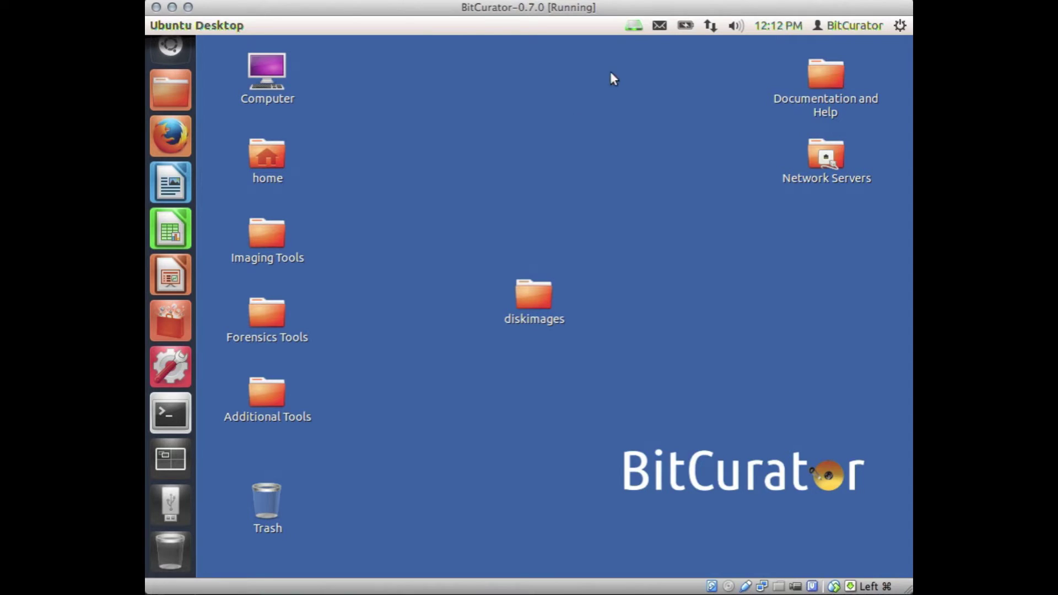
Step: Mount the USB_DRIVE partition /dev/sdb1 read-only from the mount-policy tray icon
{"action": "mouse_move", "coordinate": [635, 31]}
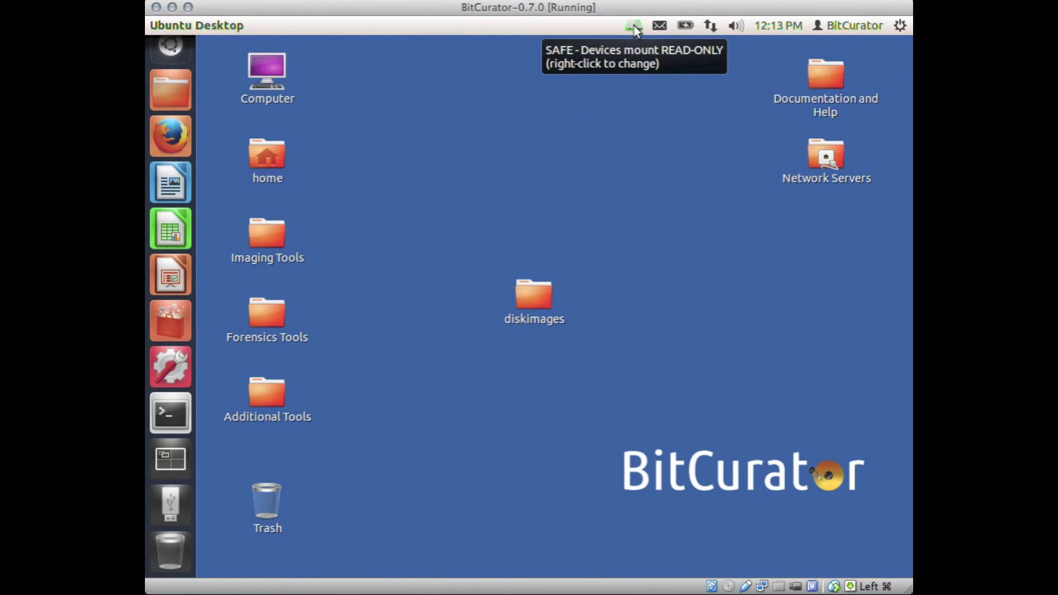
{"action": "left_click", "coordinate": [635, 31]}
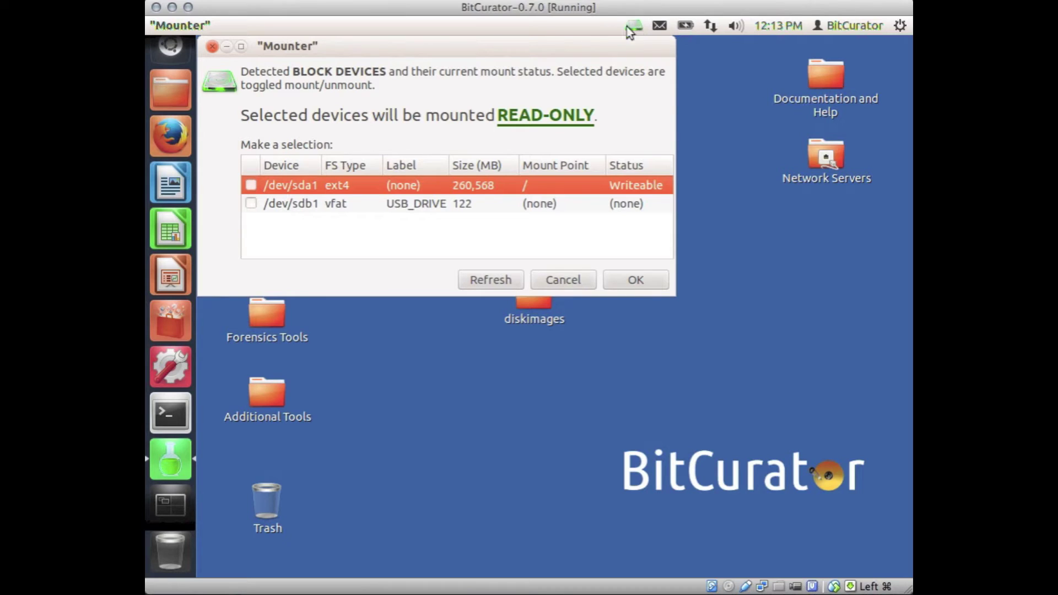
{"action": "left_click", "coordinate": [272, 203]}
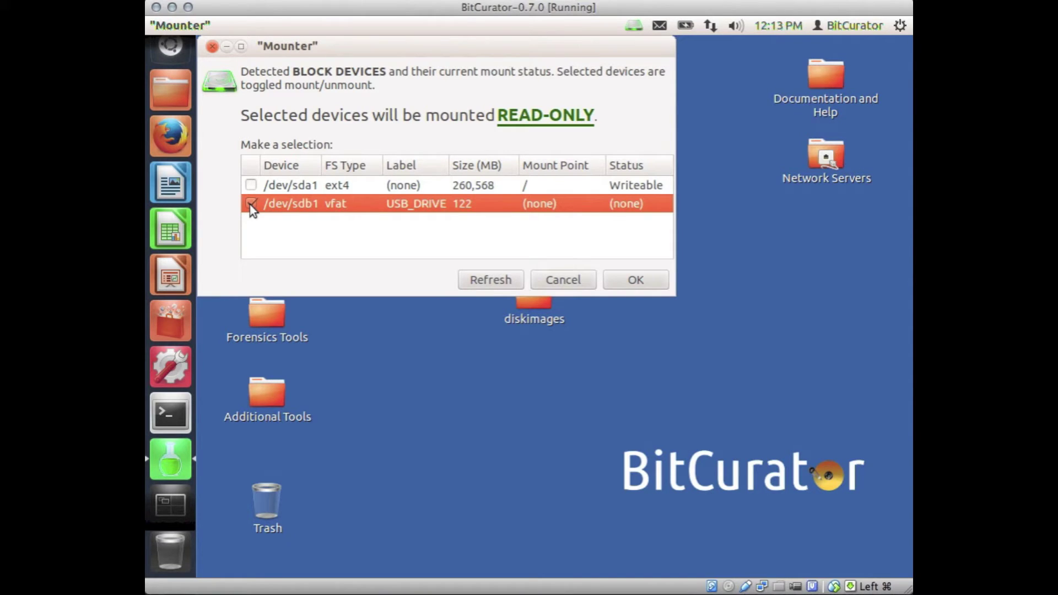
{"action": "left_click", "coordinate": [635, 280]}
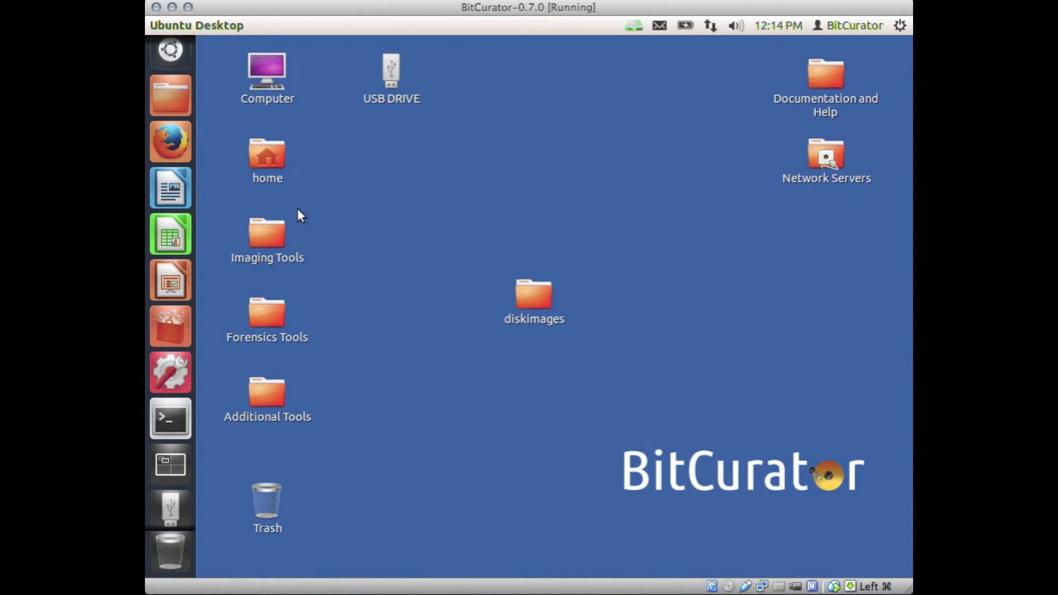
Step: Launch Guymager from the Imaging Tools folder and select the Kingston DataTraveler drive /dev/sdc
{"action": "double_click", "coordinate": [276, 230]}
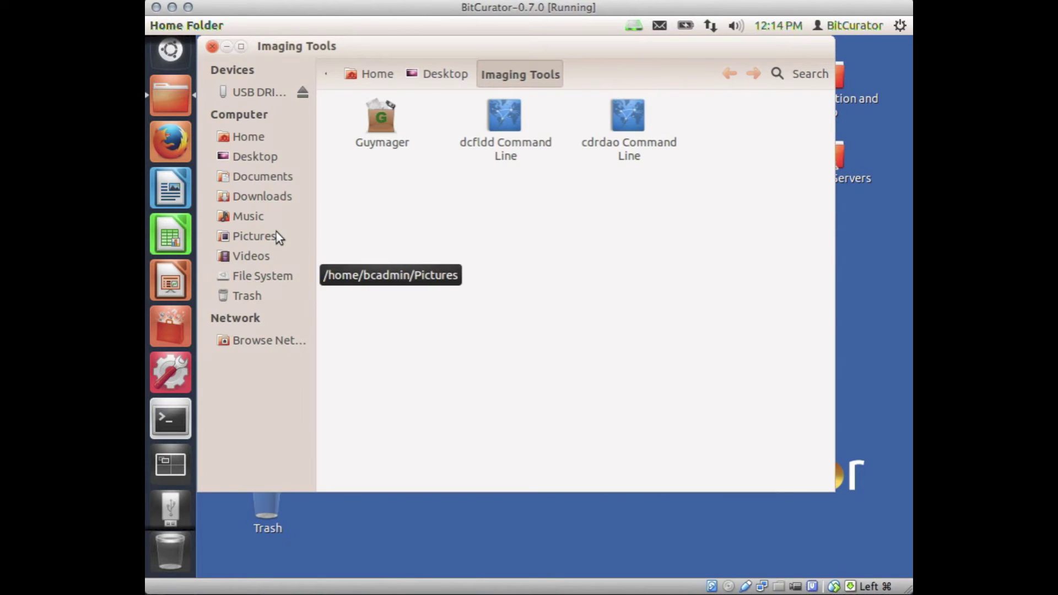
{"action": "double_click", "coordinate": [376, 118]}
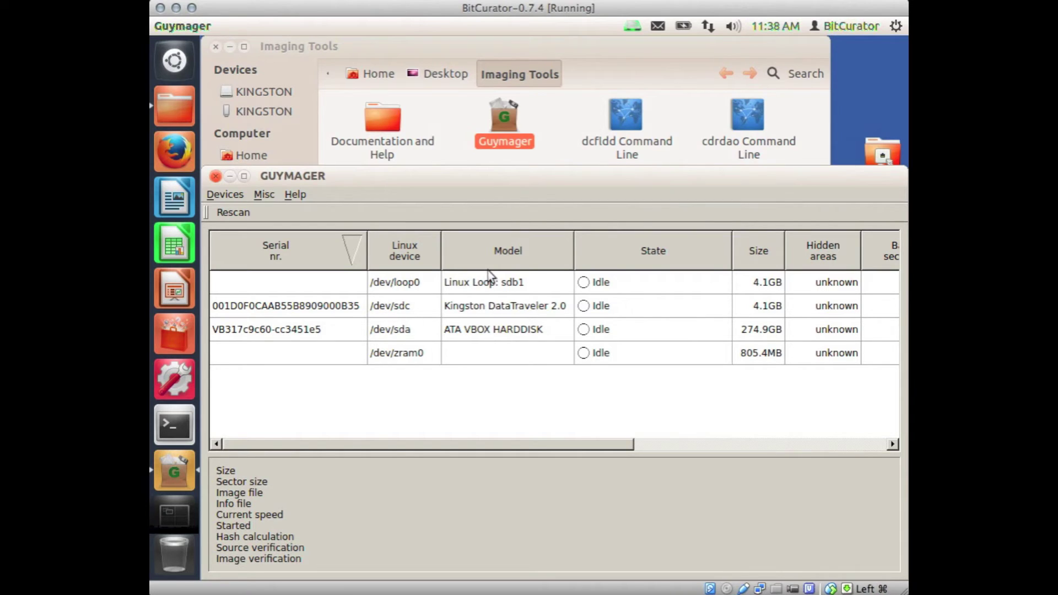
{"action": "left_click", "coordinate": [491, 310]}
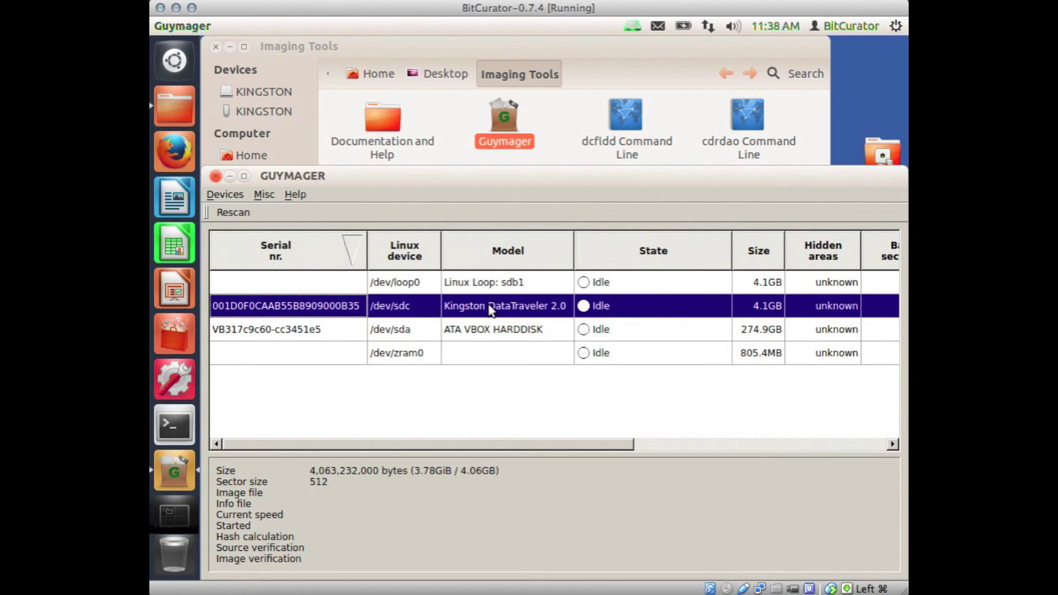
Step: Choose Acquire image for the Kingston /dev/sdc drive
{"action": "right_click", "coordinate": [491, 309]}
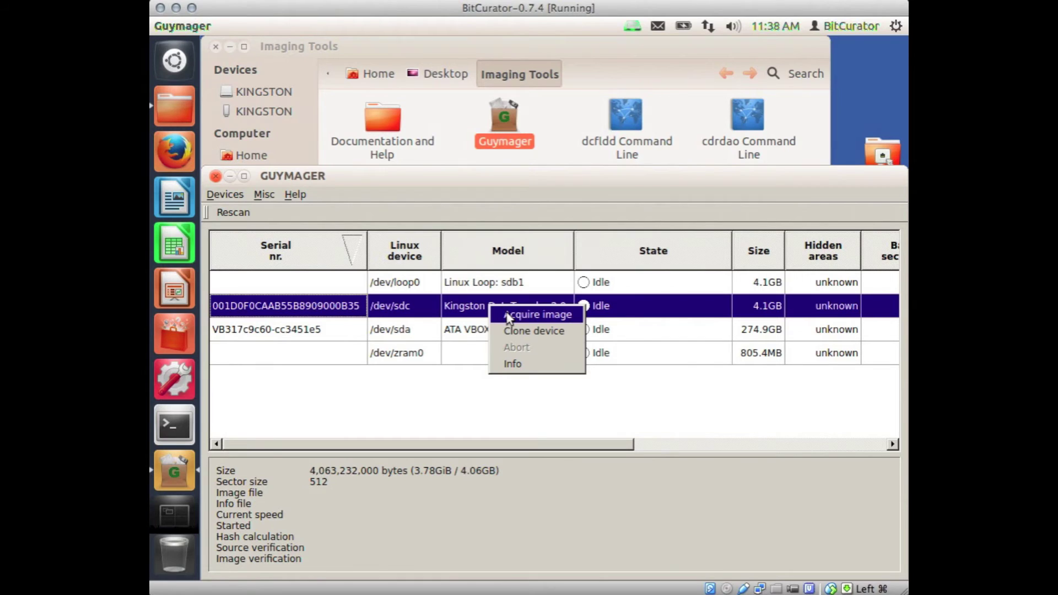
{"action": "left_click", "coordinate": [510, 315]}
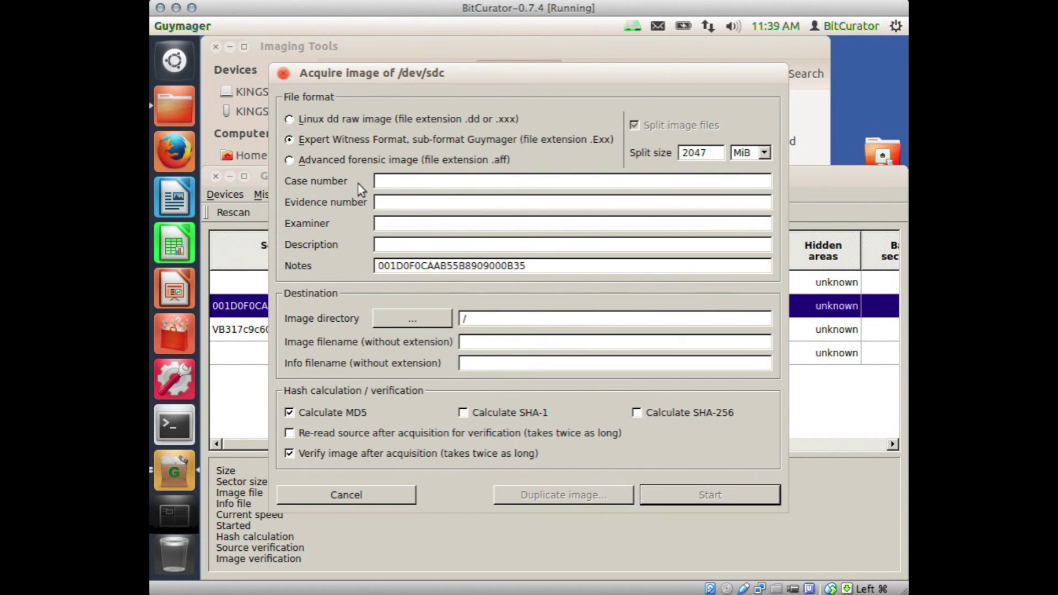
Step: Select Expert Witness Format and enter case number 1, evidence number 1 and the examiner name
{"action": "left_click", "coordinate": [289, 140]}
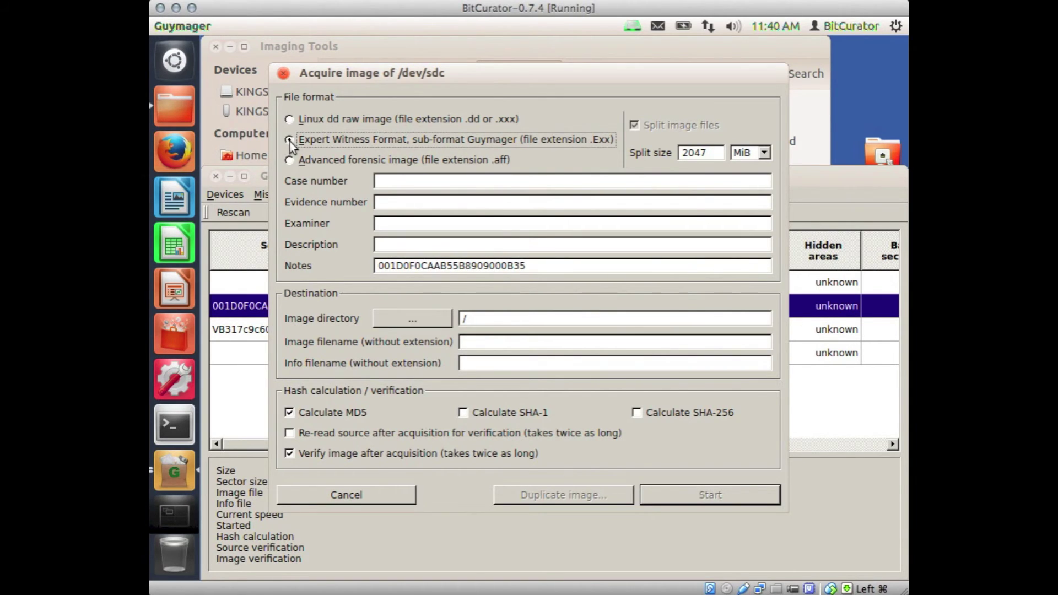
{"action": "left_click", "coordinate": [387, 179]}
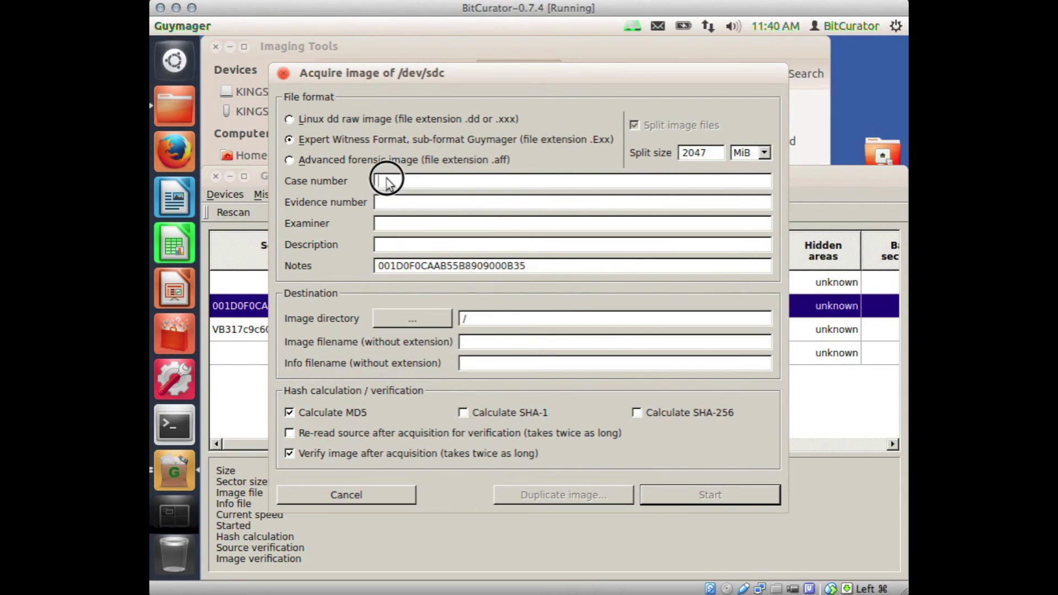
{"action": "type", "text": "1"}
{"action": "left_click", "coordinate": [387, 202]}
{"action": "type", "text": "1"}
{"action": "left_click", "coordinate": [387, 217]}
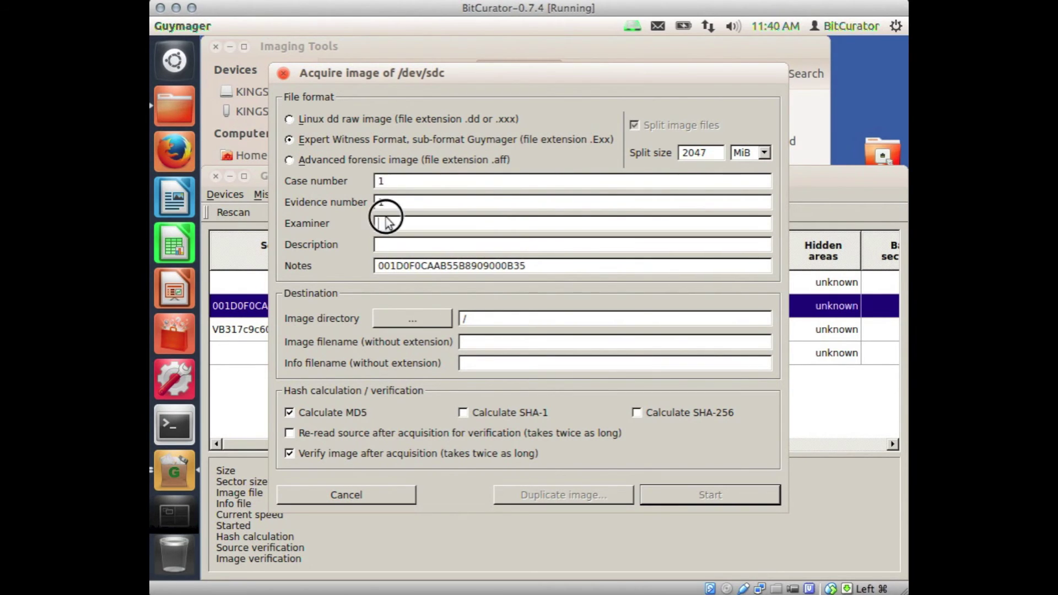
{"action": "type", "text": "BrtCurator"}
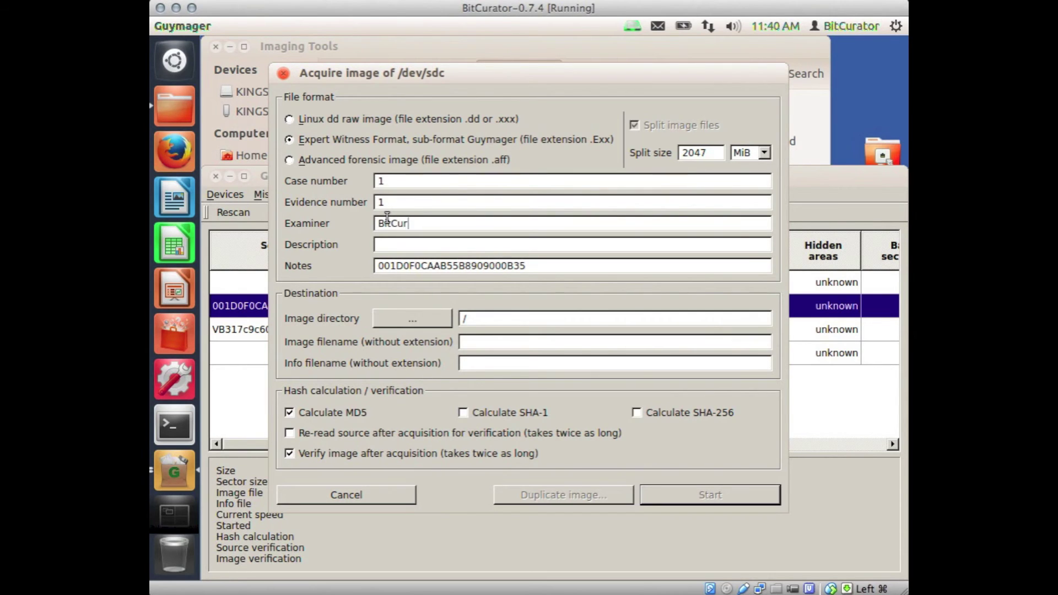
Step: Enter 'Guymager example' as the image description
{"action": "left_click", "coordinate": [399, 243]}
{"action": "type", "text": "Guymager example"}
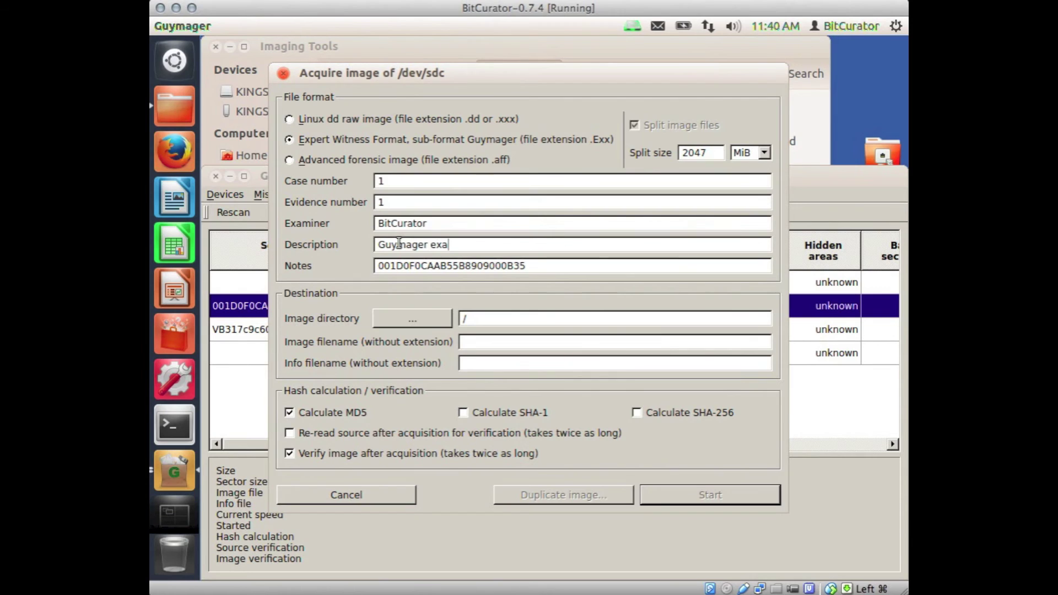
{"action": "key", "text": "Tab"}
{"action": "key", "text": "Tab"}
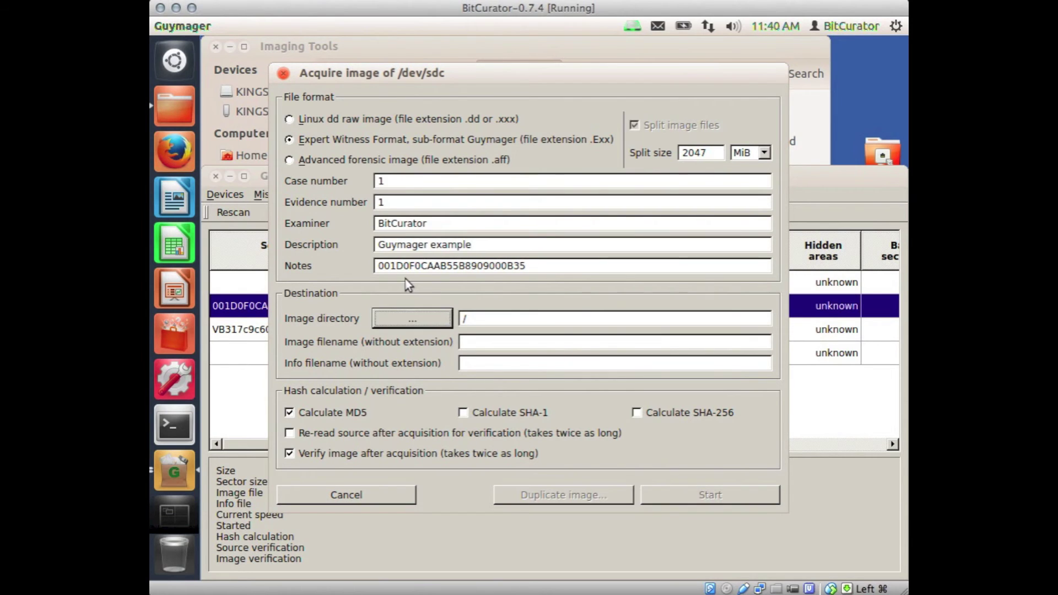
{"action": "left_click", "coordinate": [400, 323]}
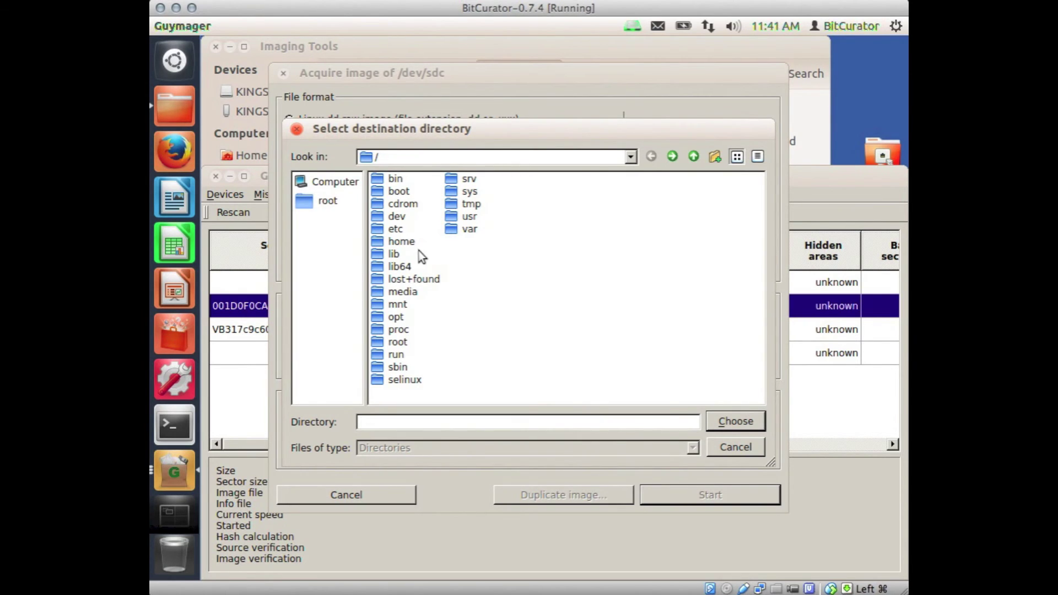
Step: Set the image directory to /home/bcadmin/Desktop/diskimages
{"action": "double_click", "coordinate": [402, 242]}
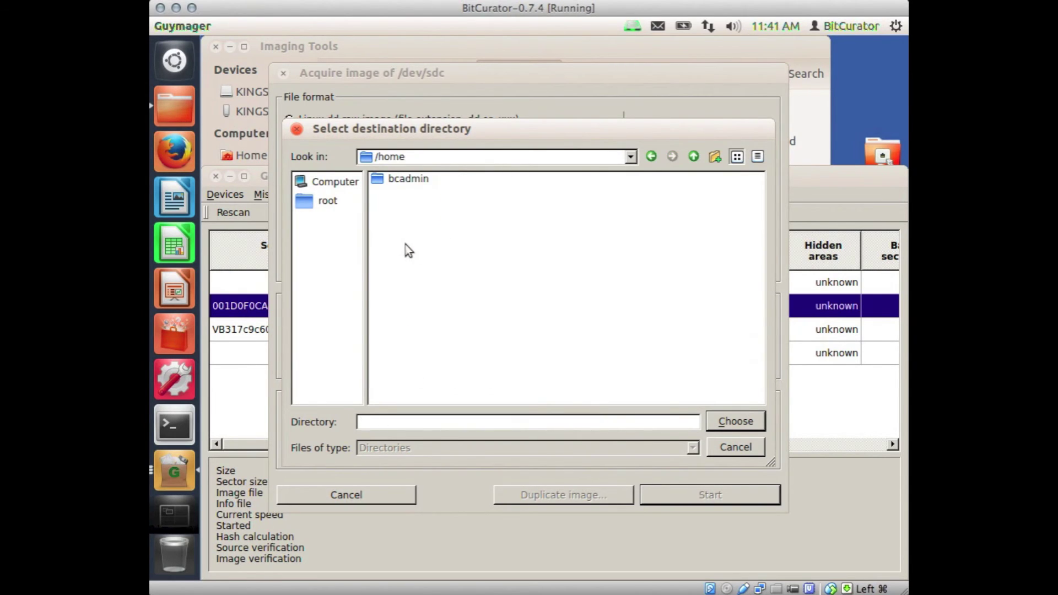
{"action": "double_click", "coordinate": [398, 181]}
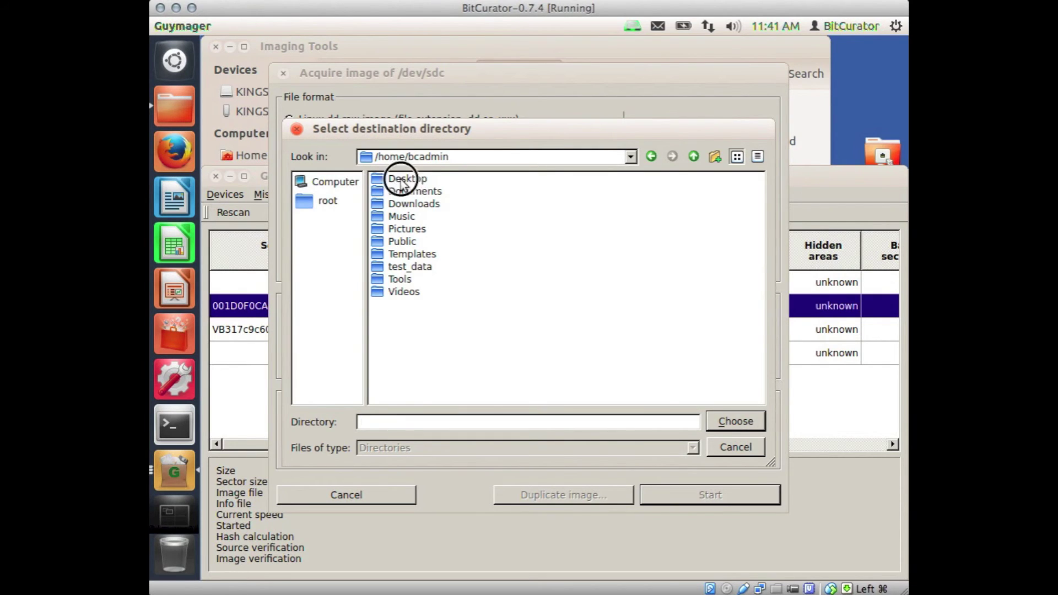
{"action": "double_click", "coordinate": [401, 180]}
{"action": "left_click", "coordinate": [419, 195]}
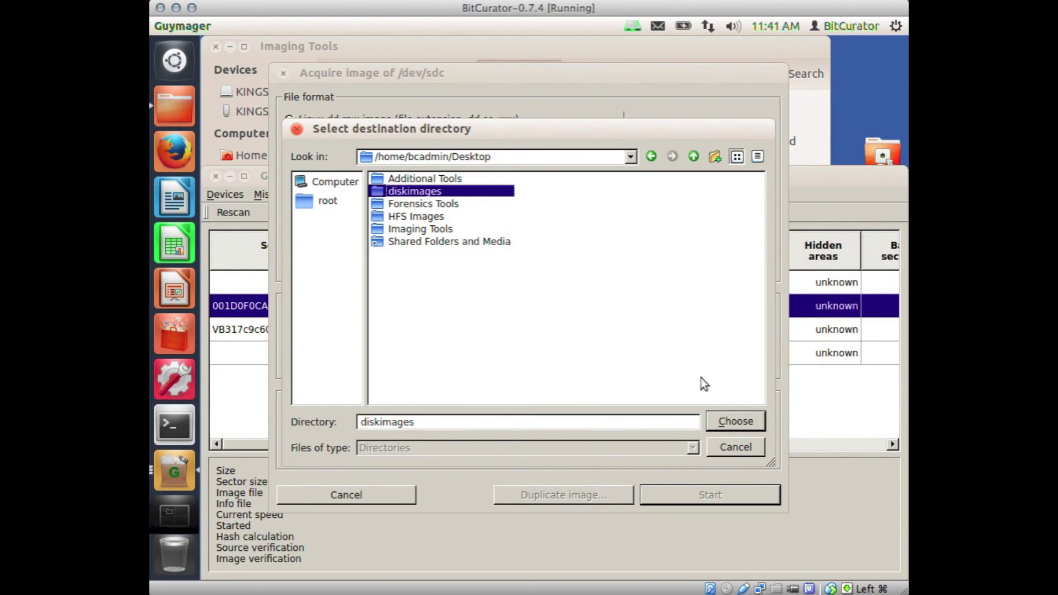
{"action": "left_click", "coordinate": [723, 420]}
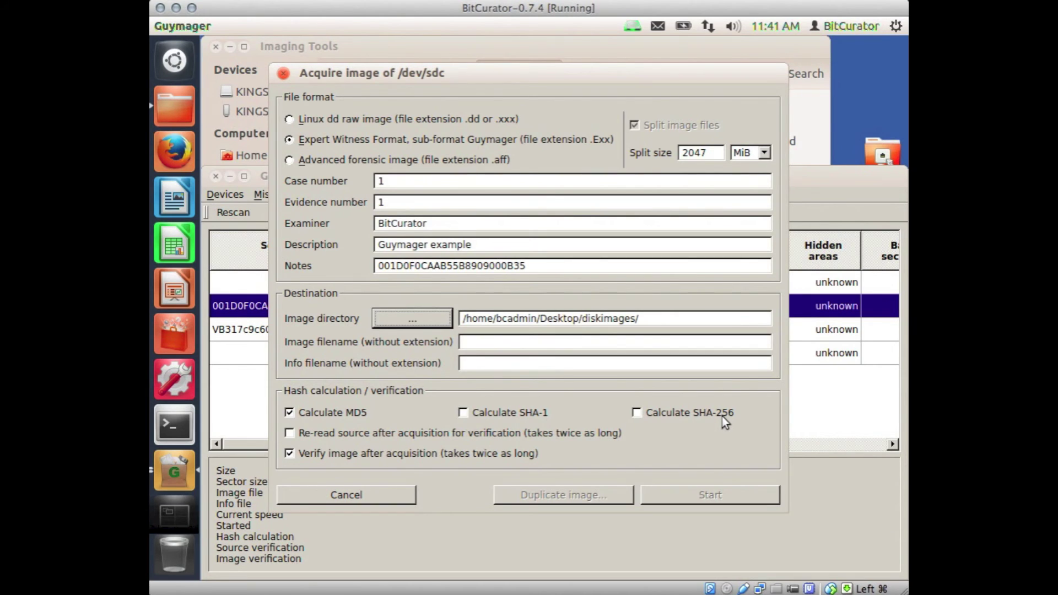
Step: Name the image 'testdiskimage' and start acquiring /dev/sdc
{"action": "left_click", "coordinate": [569, 343]}
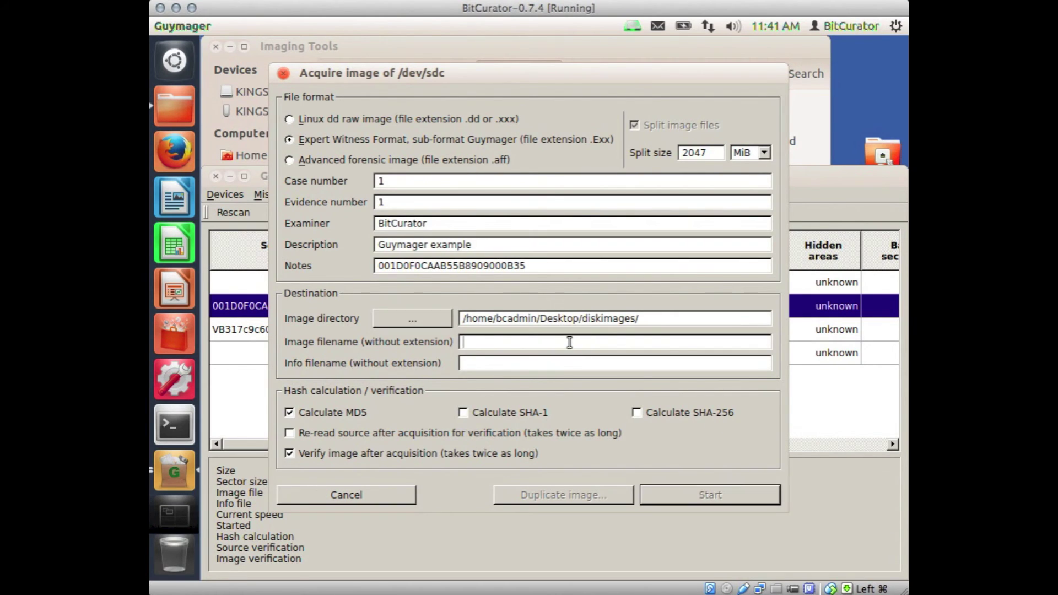
{"action": "type", "text": "t"}
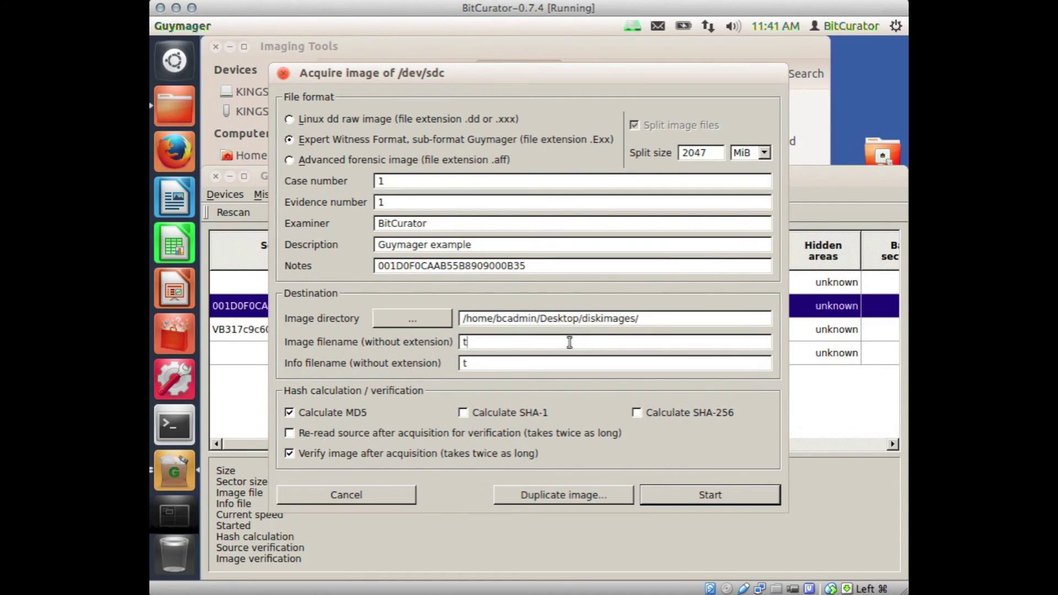
{"action": "type", "text": "estdiskimage"}
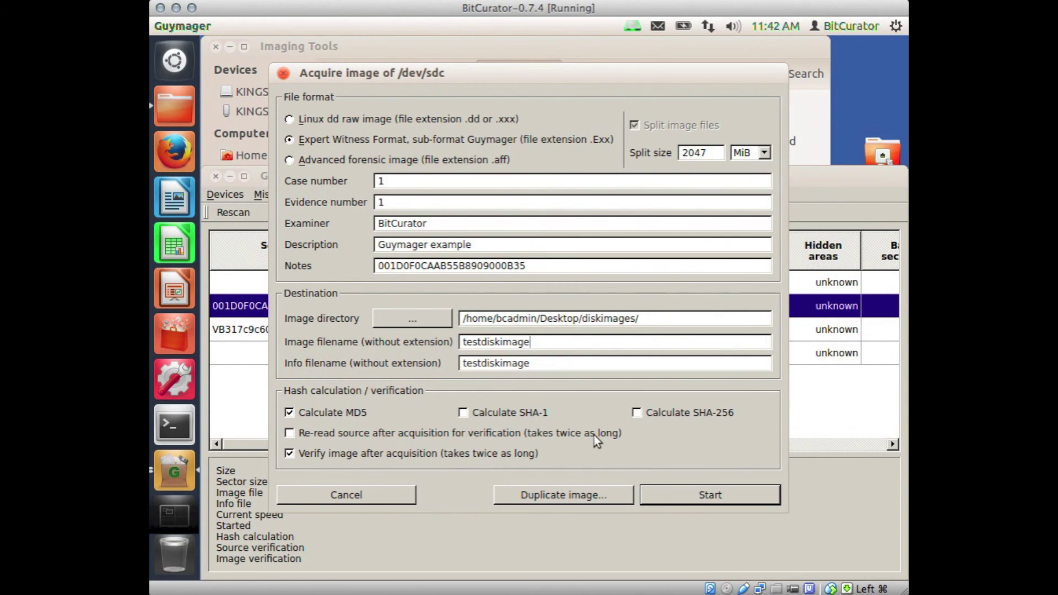
{"action": "left_click", "coordinate": [693, 495]}
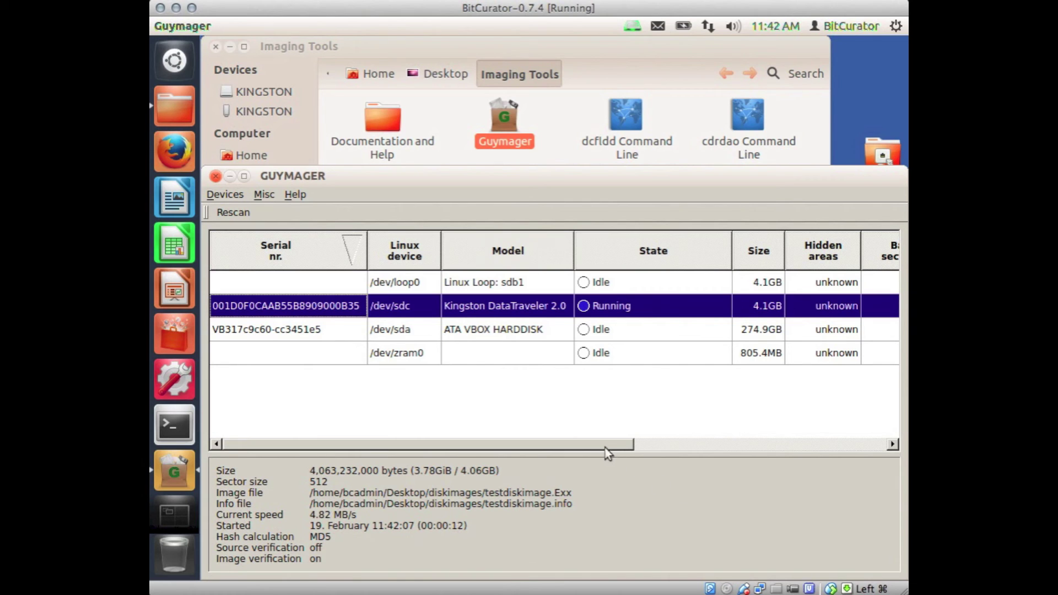
Step: Scroll the device table to the Progress column and watch the acquisition reach Verified & ok
{"action": "left_click_drag", "start_coordinate": [589, 443], "coordinate": [838, 439]}
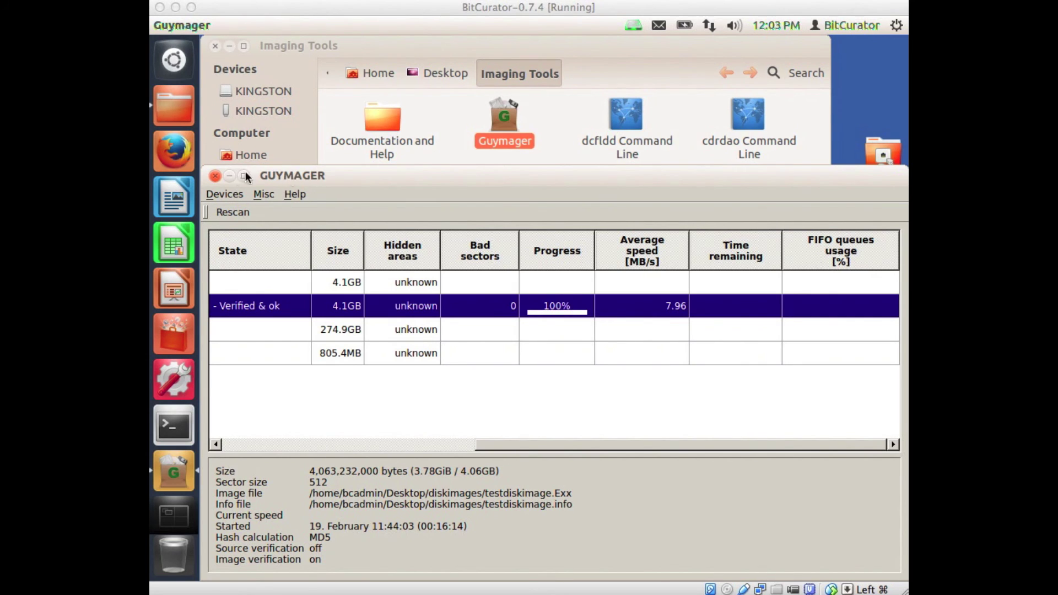
Step: Close the Imaging Tools window and Guymager
{"action": "left_click", "coordinate": [220, 88]}
{"action": "left_click", "coordinate": [215, 46]}
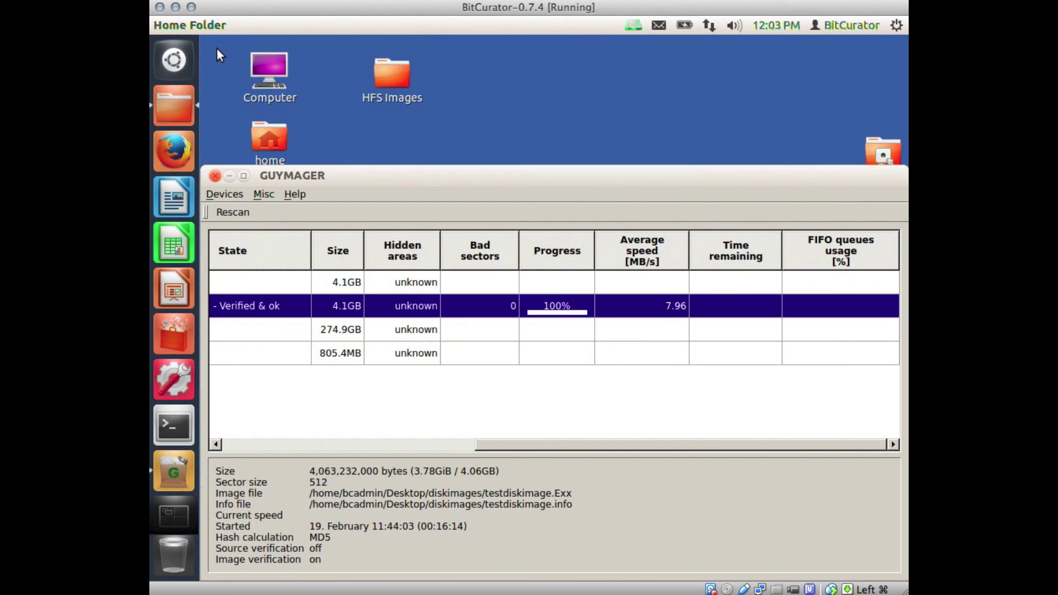
{"action": "left_click", "coordinate": [217, 176]}
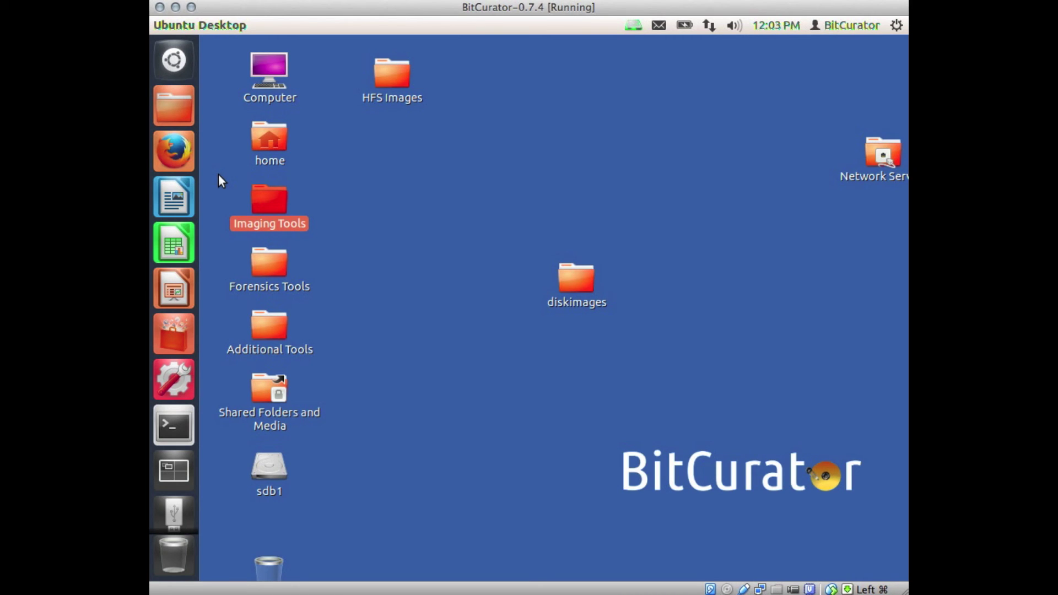
Step: Open the desktop diskimages folder and check the sizes of testdiskimage.E01 and testdiskimage.info
{"action": "double_click", "coordinate": [580, 272]}
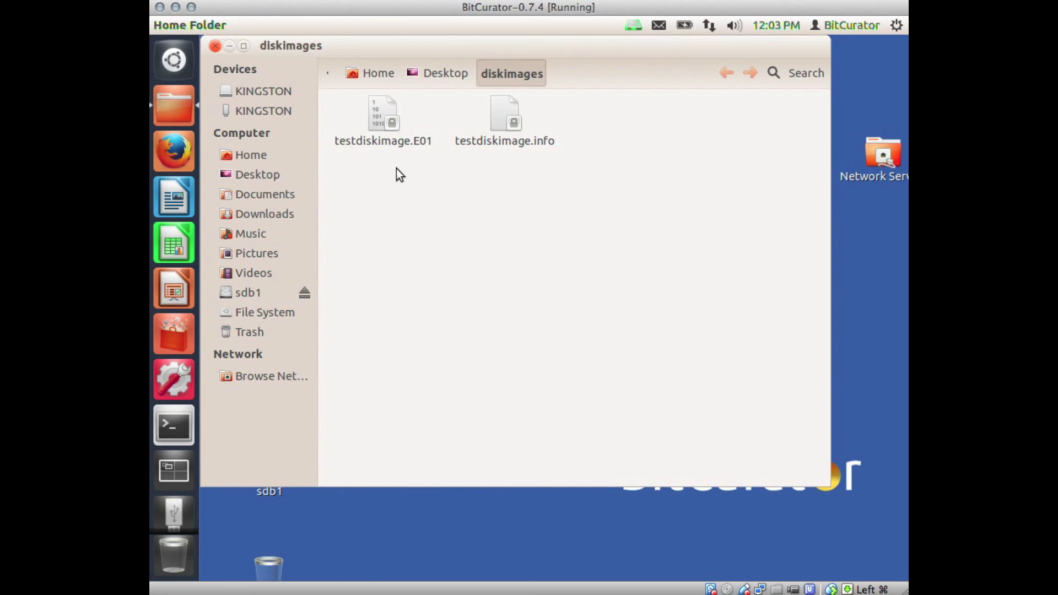
{"action": "left_click", "coordinate": [387, 112]}
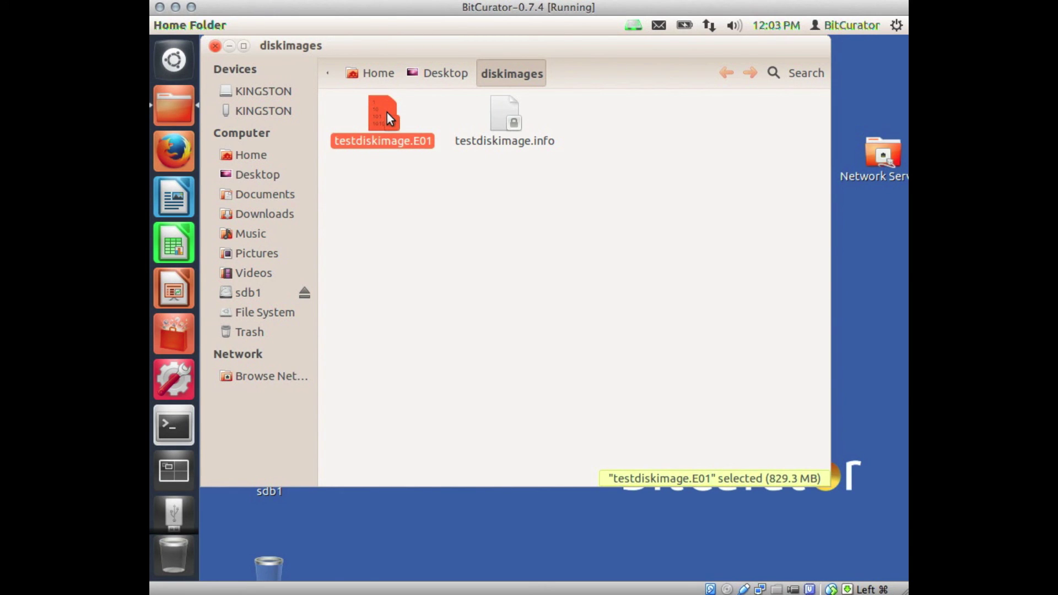
{"action": "left_click", "coordinate": [507, 113]}
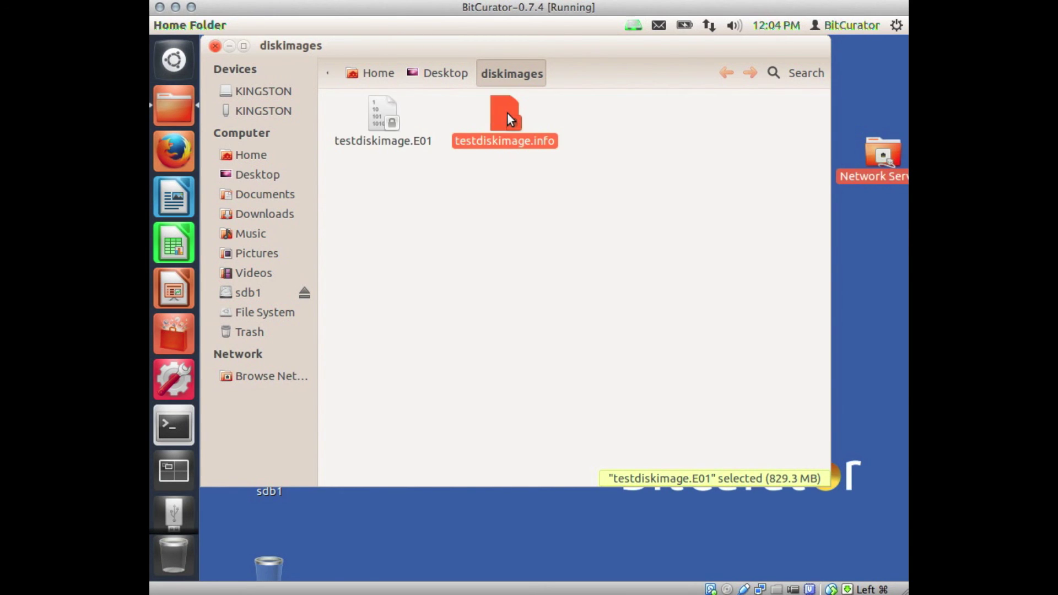